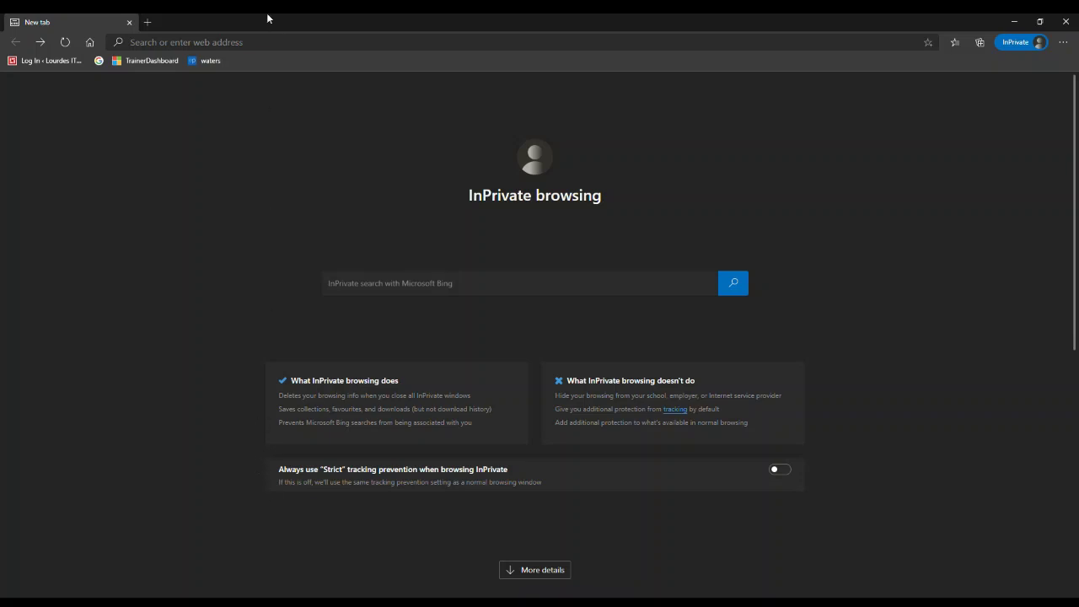
- Start entering a web address in the address bar of the new InPrivate tab
click(301, 42)
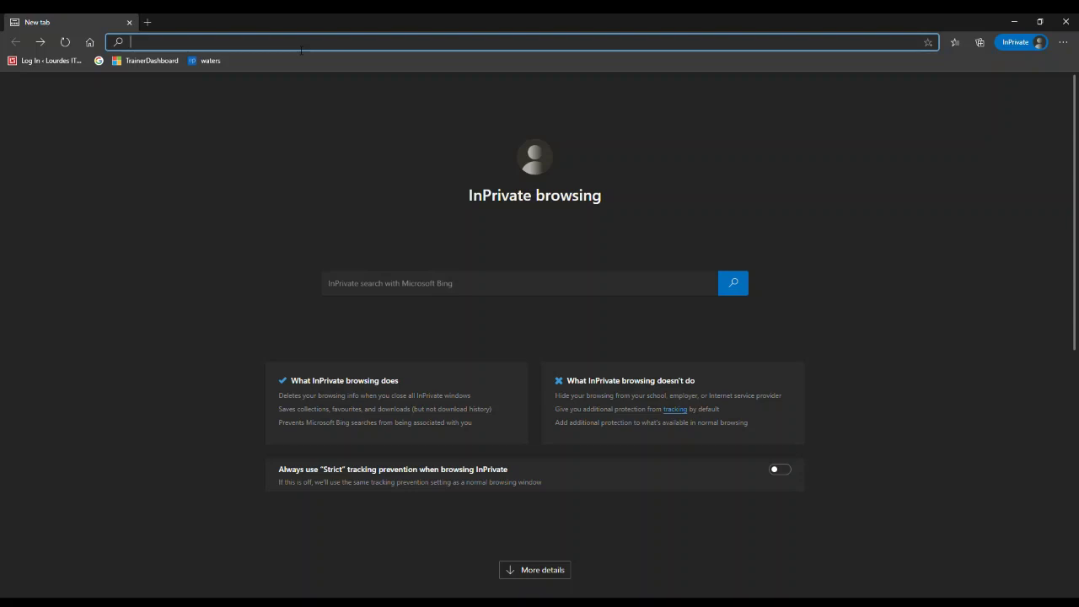
text(www.o)
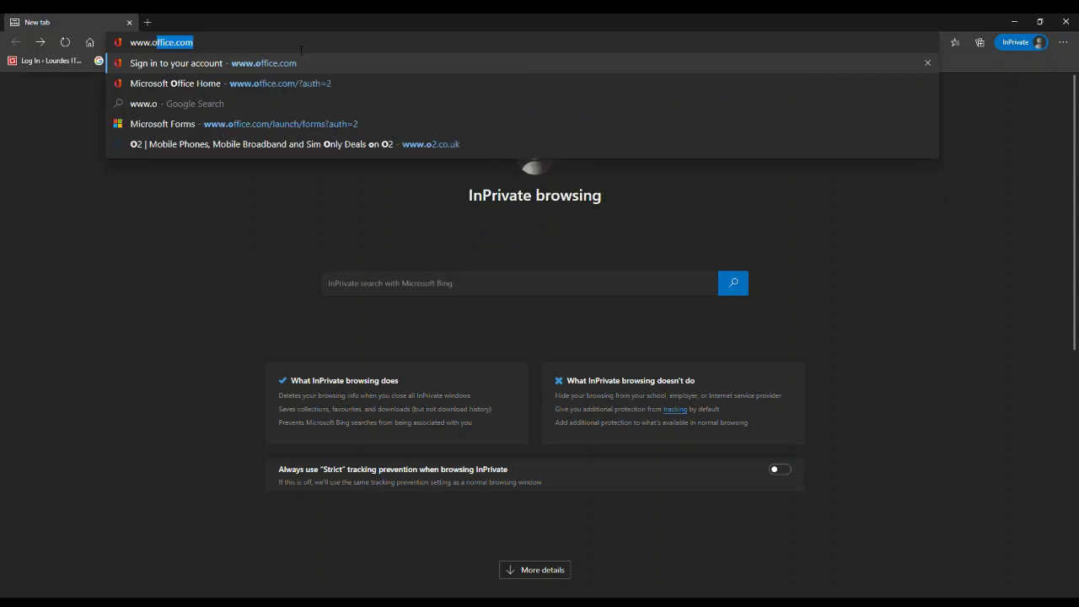
text(ffice.com)
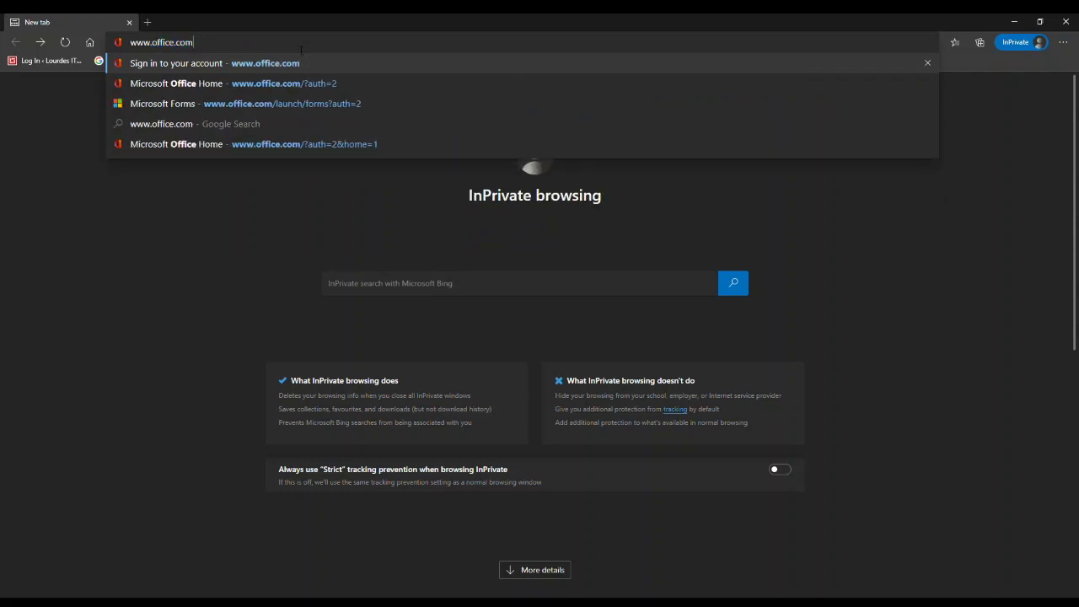
key(Return)
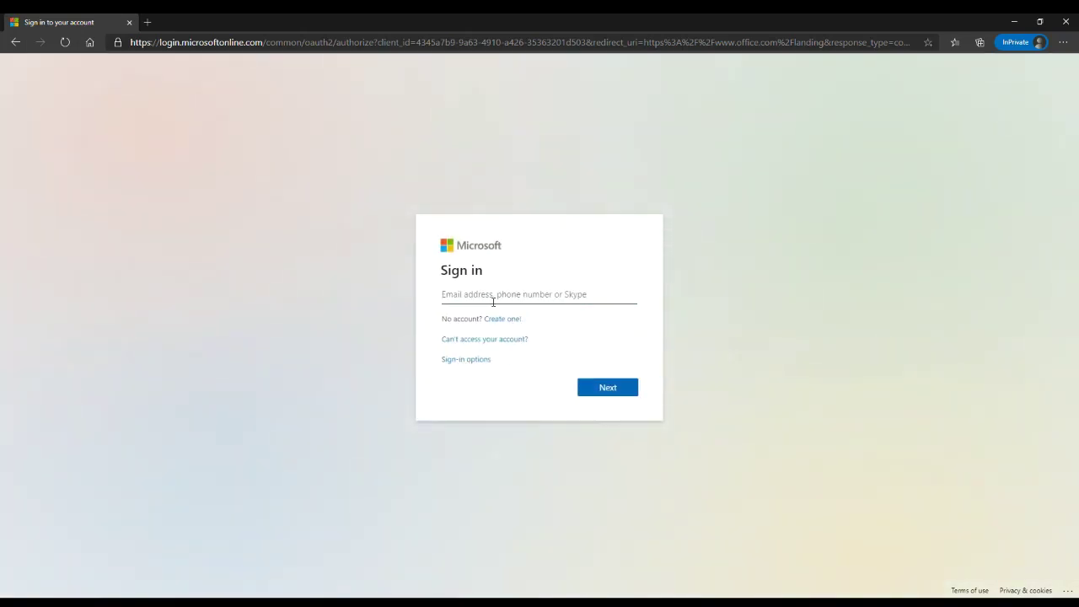
- Continue to the IAM Cloud sign-in page and paste in the account password
click(609, 388)
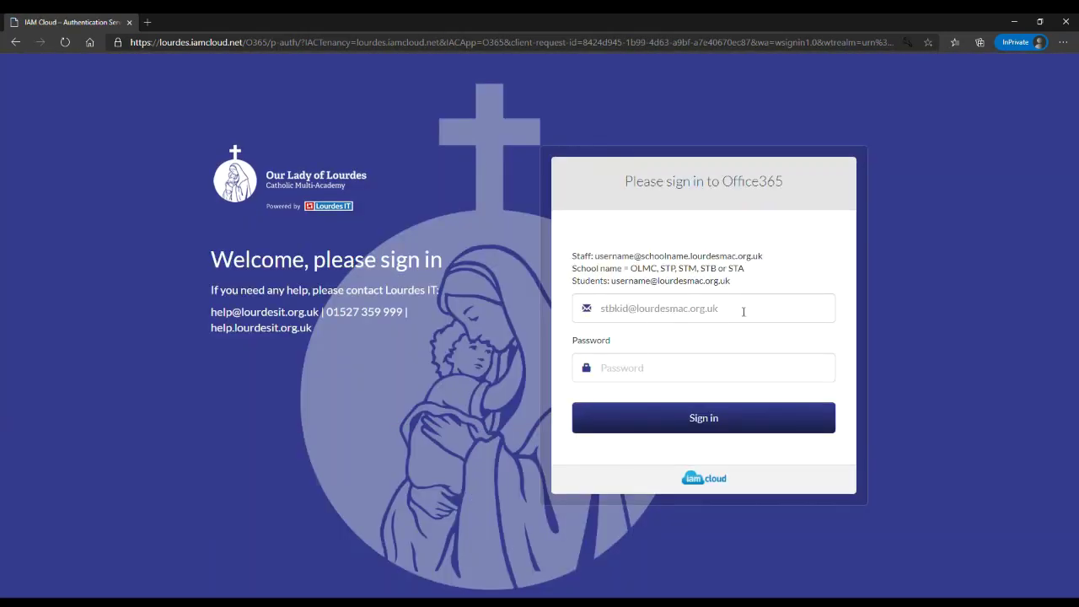
click(659, 372)
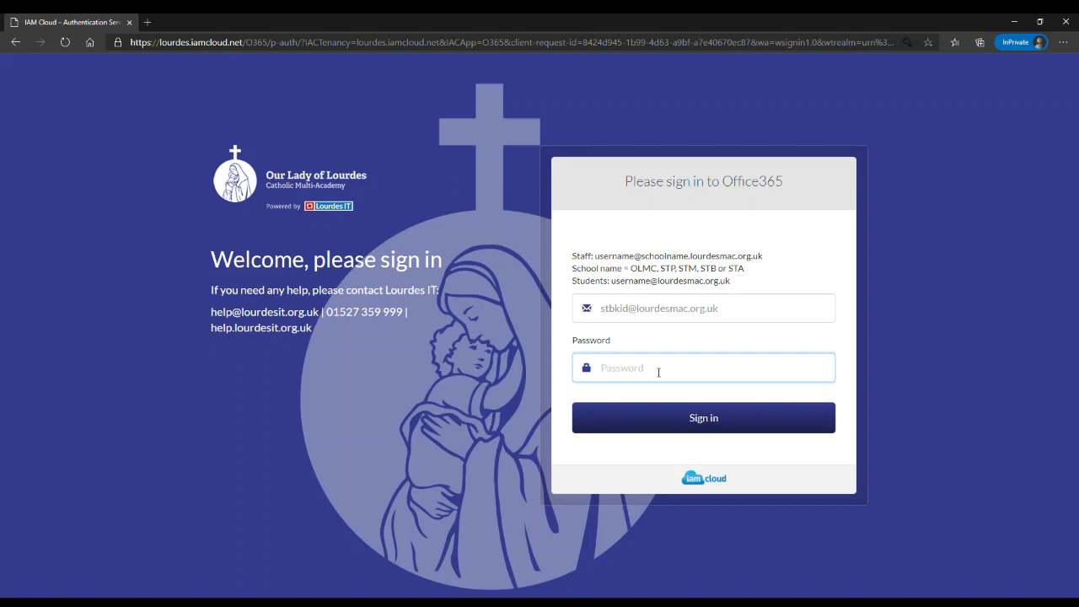
key(ctrl+v)
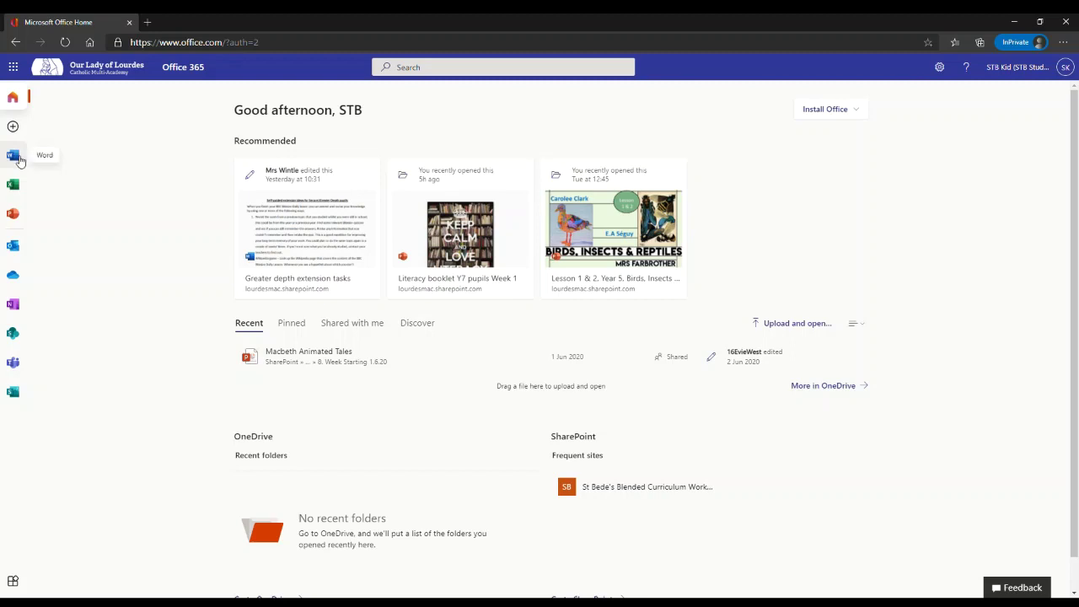
- Open the Word start page from the left app bar
click(12, 156)
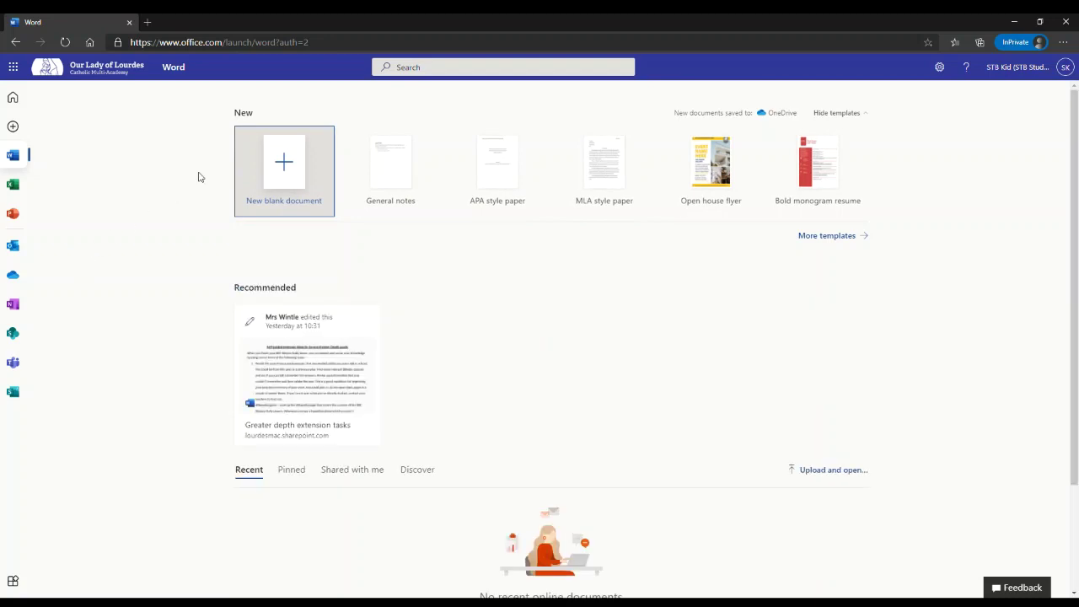
- Create blank Word document Document5 and type the test text 'hjkhjkghjk'
click(287, 169)
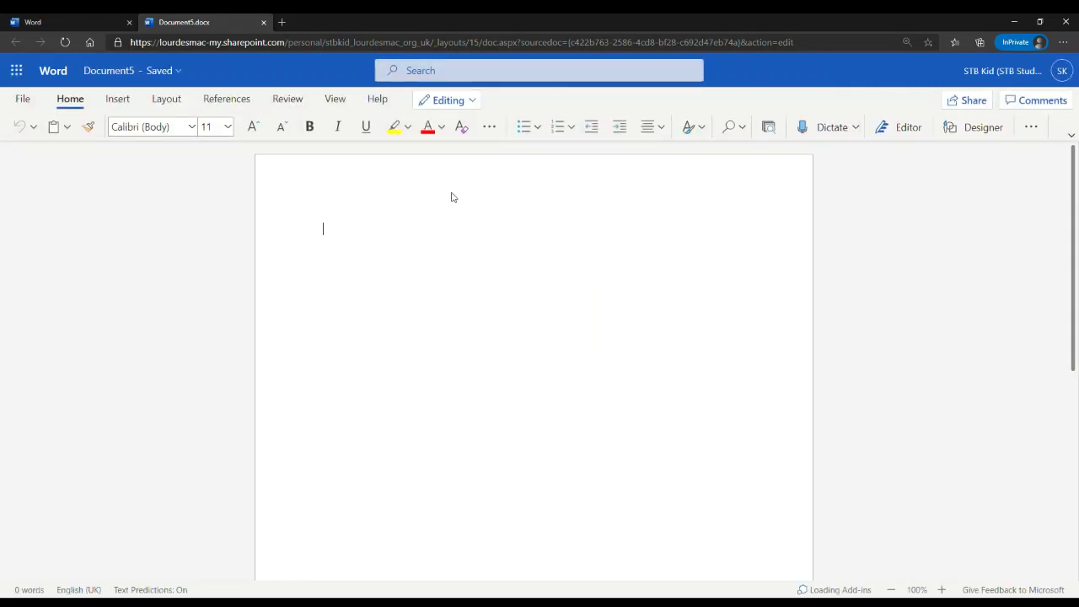
text(hjkhjkghjk)
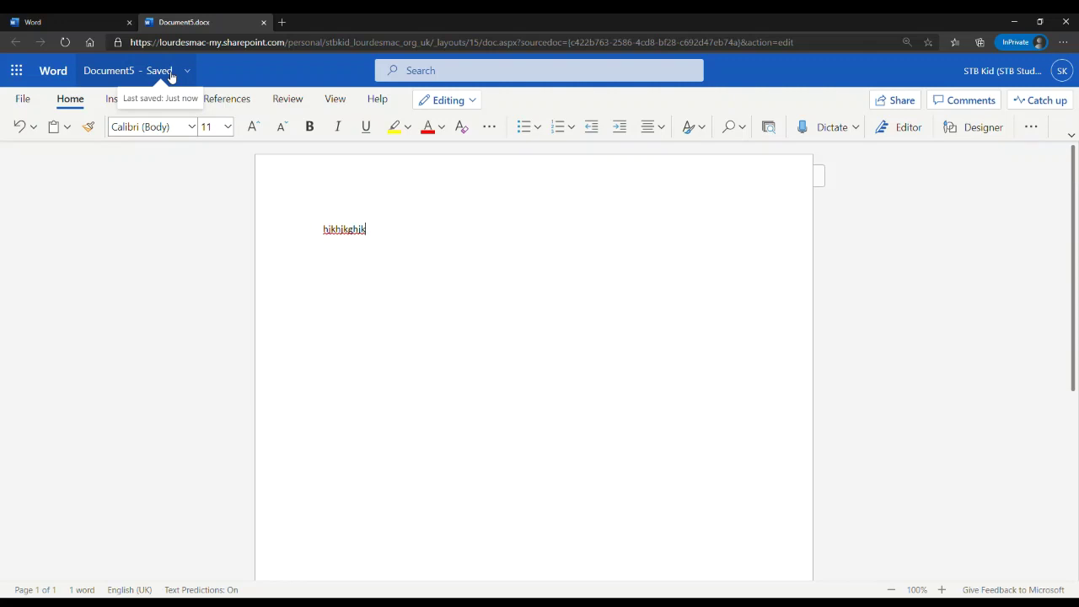
click(19, 70)
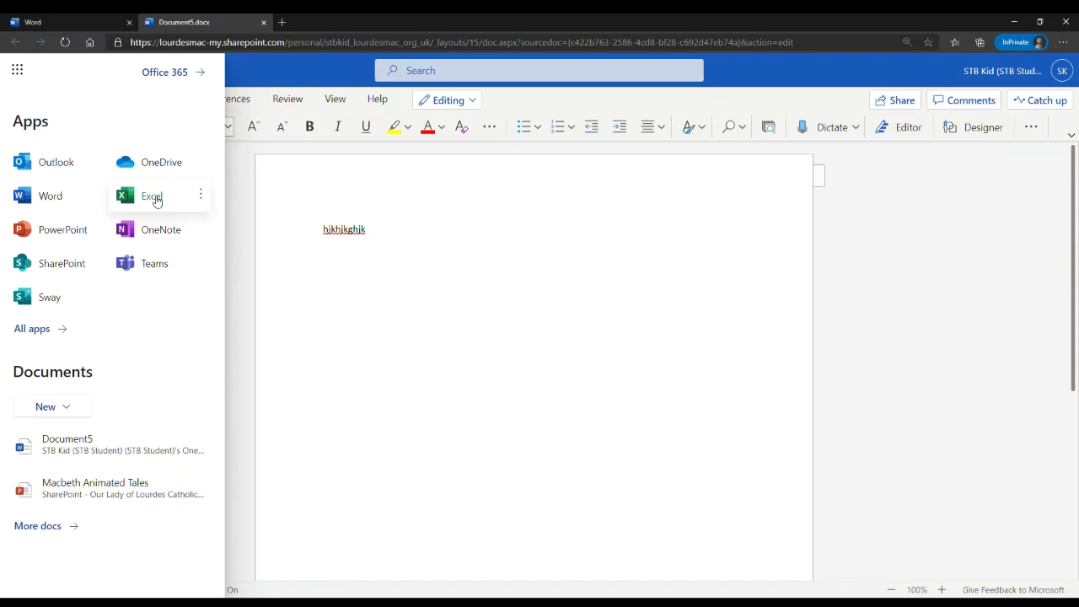
- Create a new blank Excel workbook, Book 1, via the Excel start page
click(156, 199)
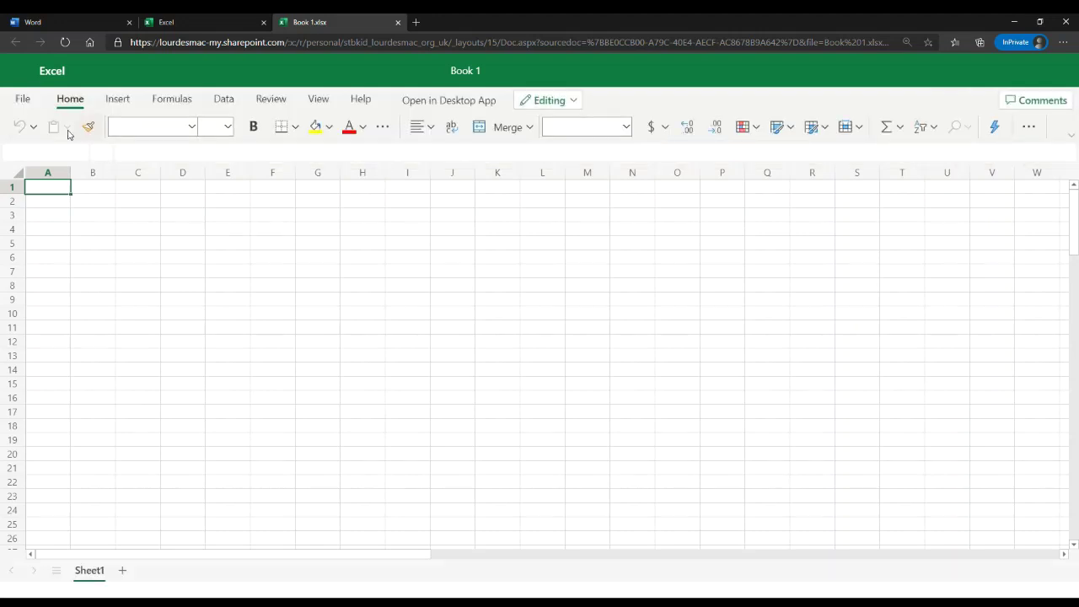
click(15, 73)
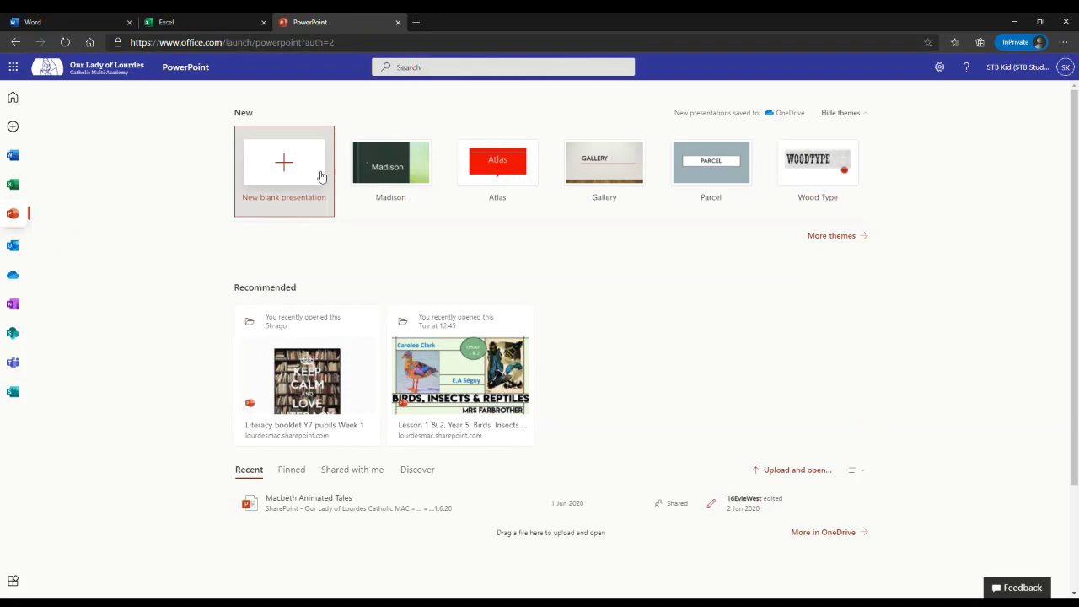
- Create blank presentation Presentation2, briefly showing and hiding the app launcher
click(320, 177)
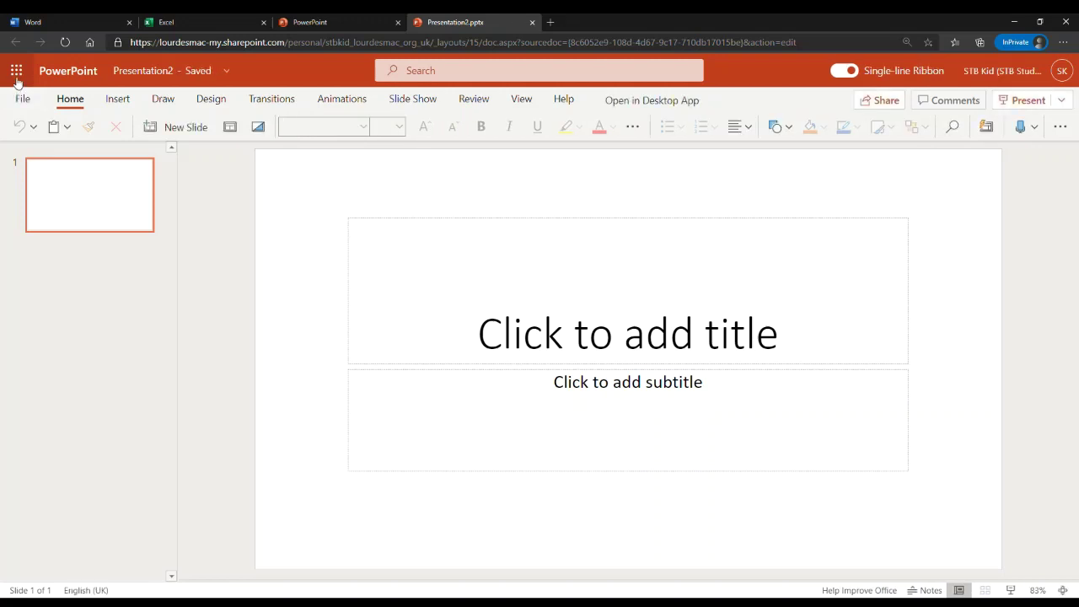
click(17, 77)
click(17, 78)
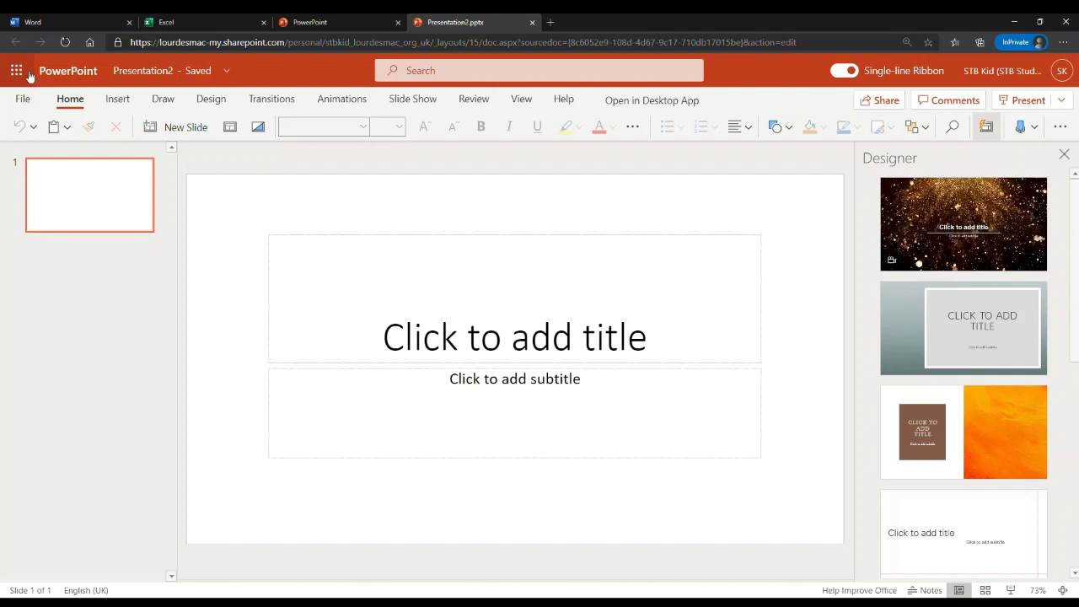
- Open the Office 365 home page in a new tab from the app launcher
click(18, 72)
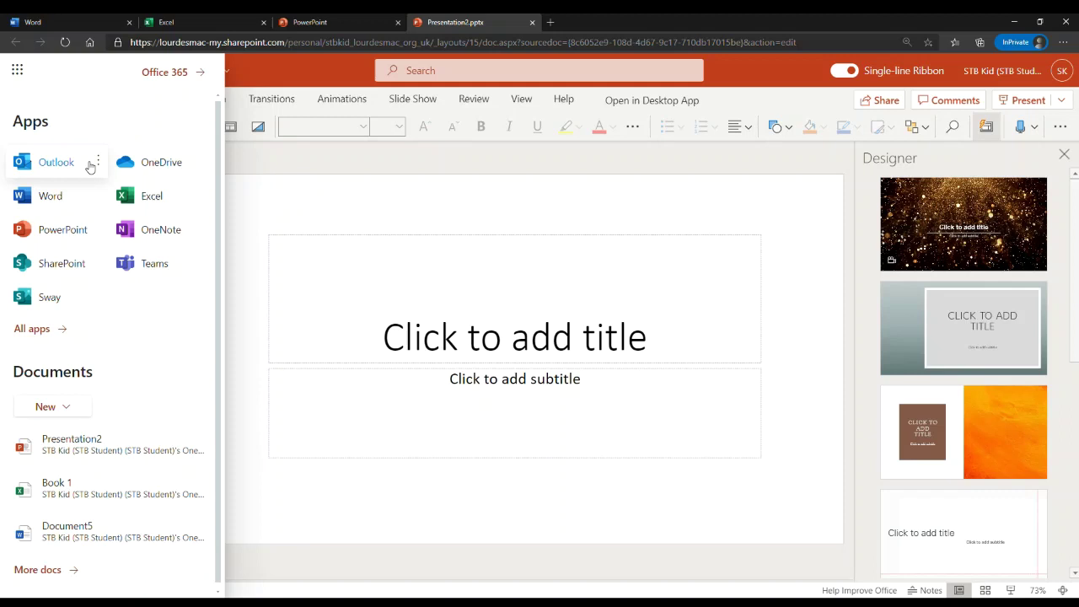
click(174, 75)
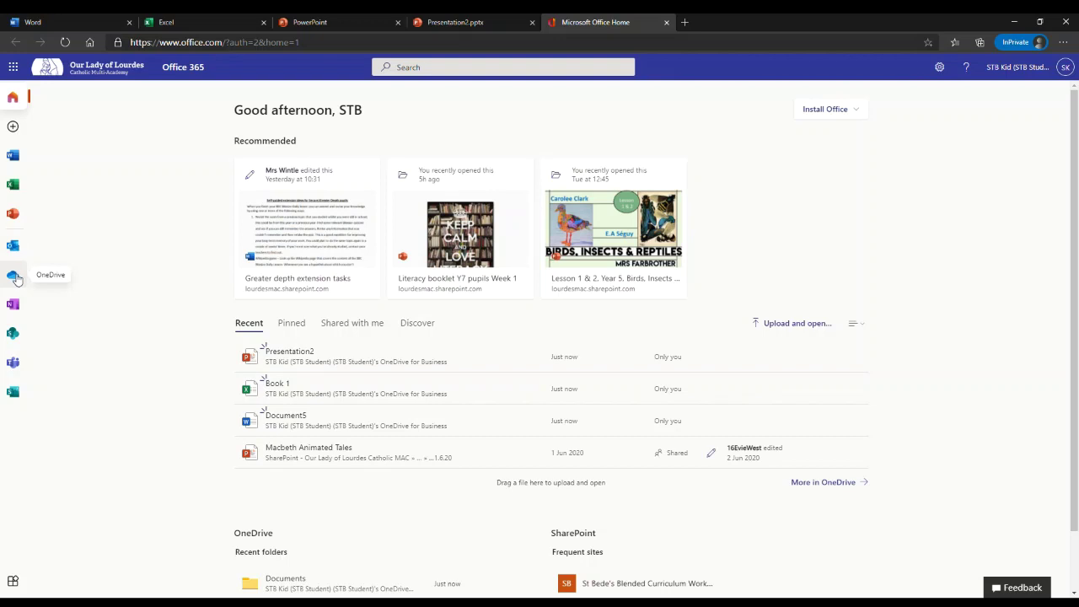
- Open Outlook, dismiss the recent files and shared library tips, then return to Office 365 home
click(14, 246)
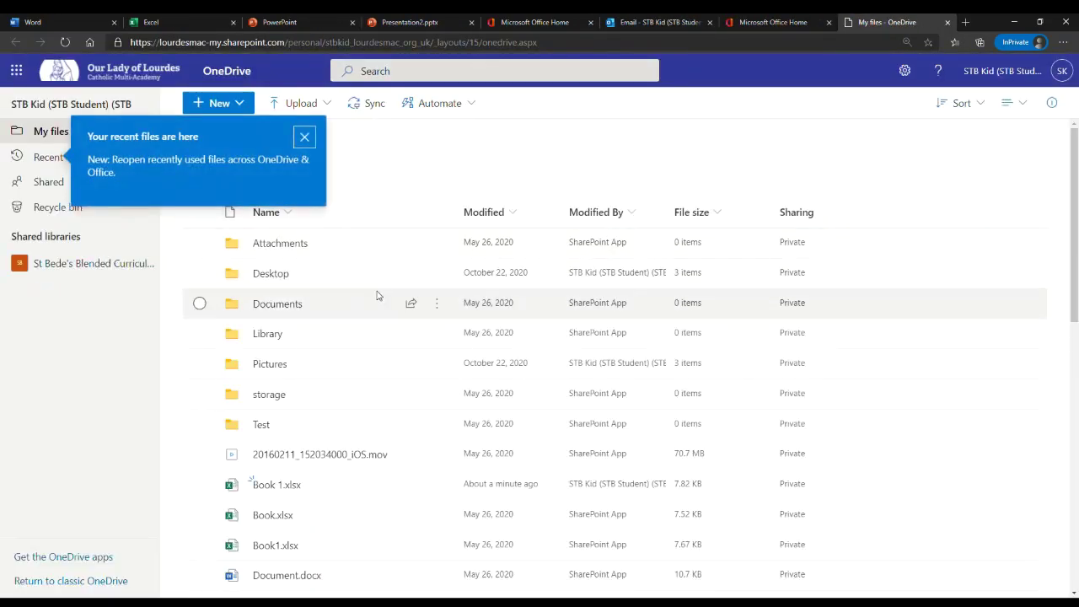
click(305, 138)
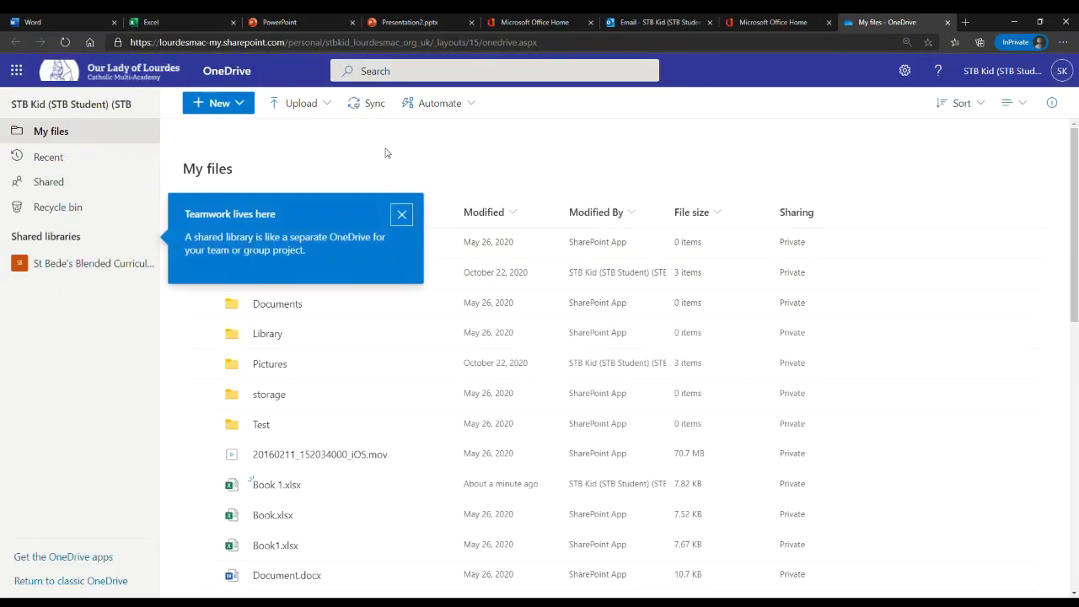
click(403, 214)
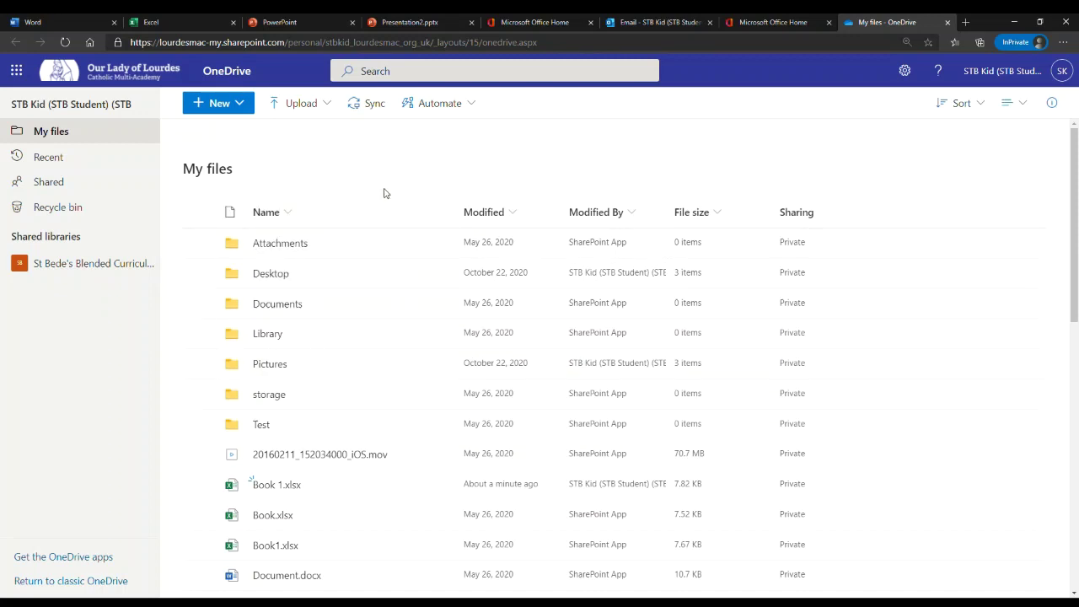
click(17, 70)
click(173, 74)
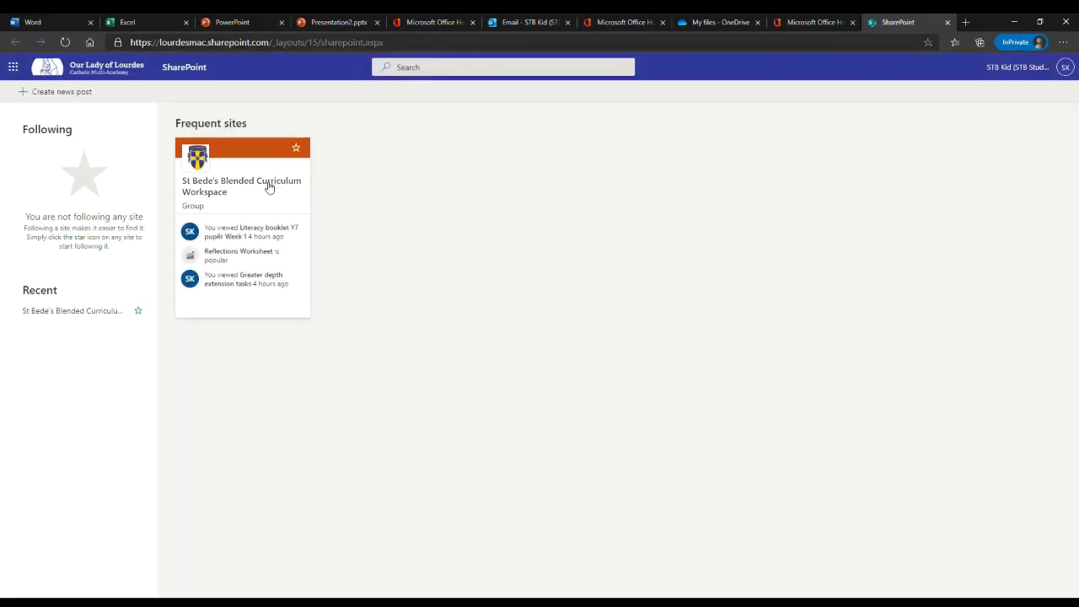
- Star the St Bede's Blended Curriculum Workspace card to follow it, then open the site
click(297, 150)
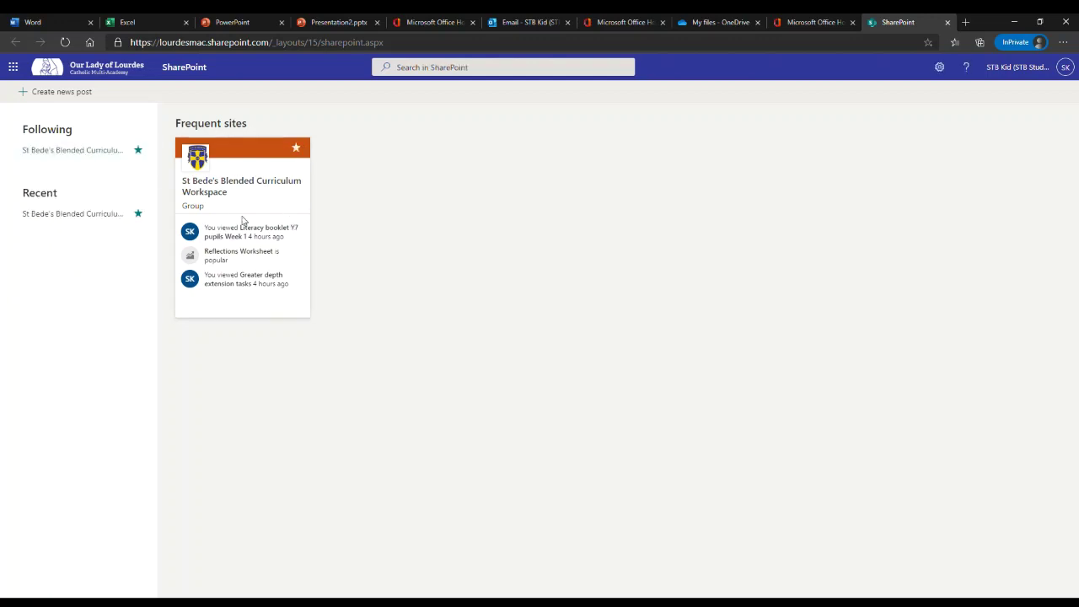
click(239, 186)
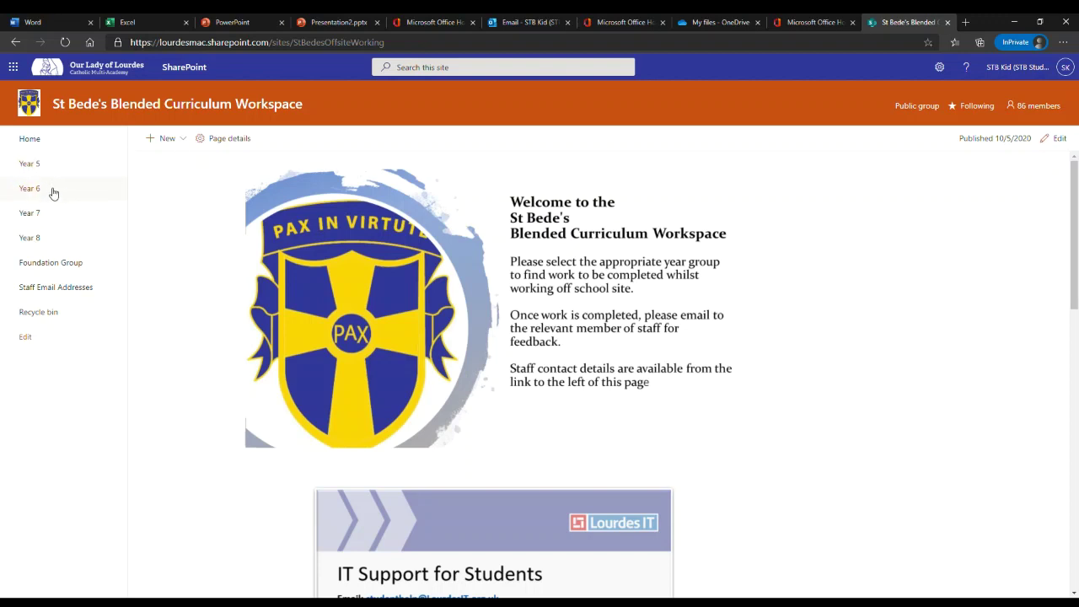
- Browse the Catholic Life folder in Year 6 Work, then view the Staff Email Addresses list
click(31, 188)
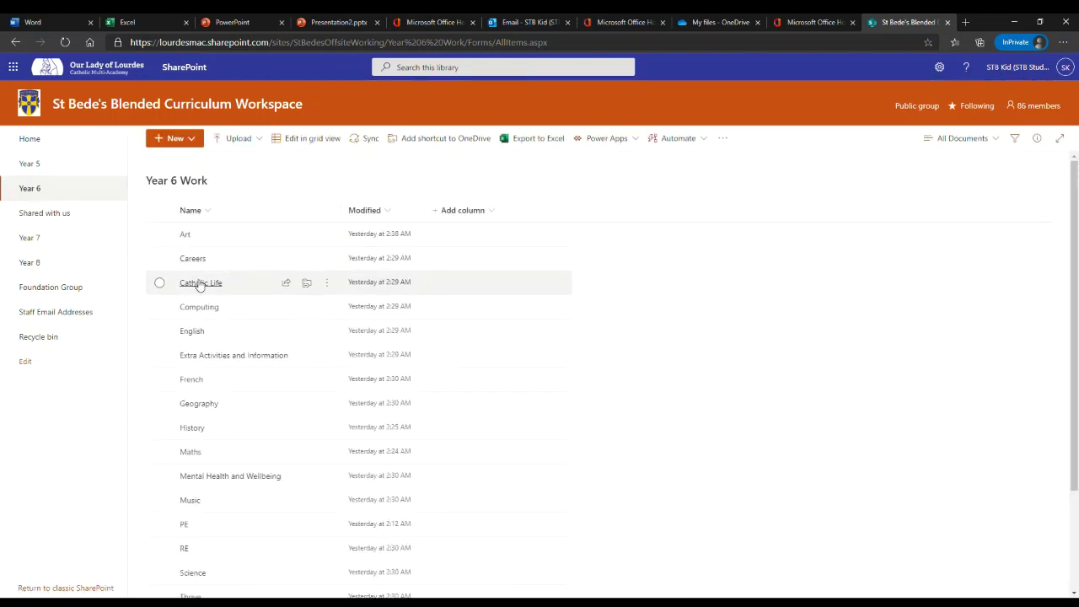
click(199, 283)
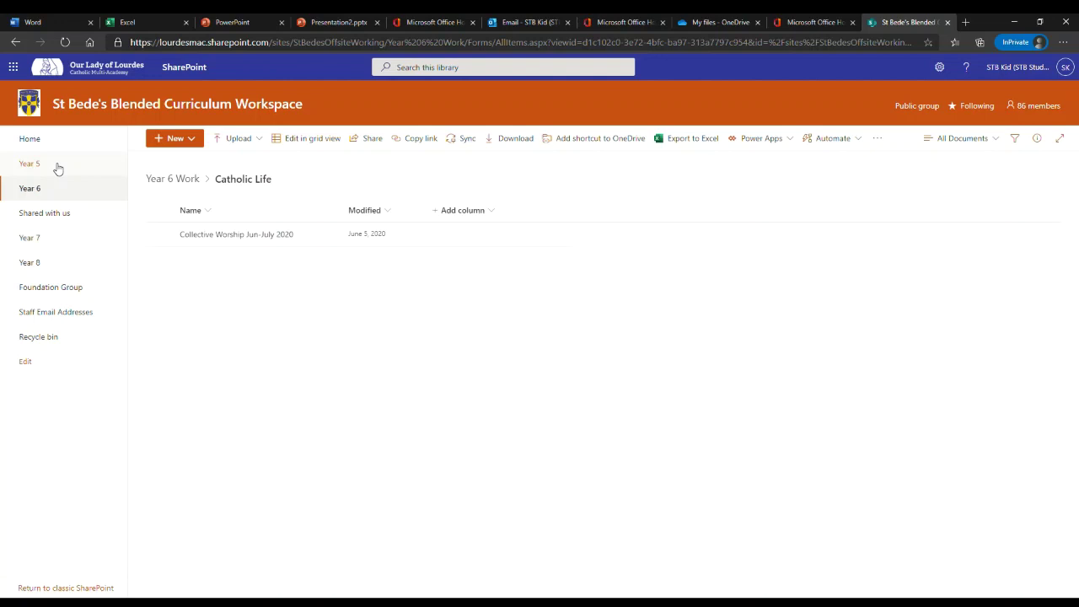
click(73, 314)
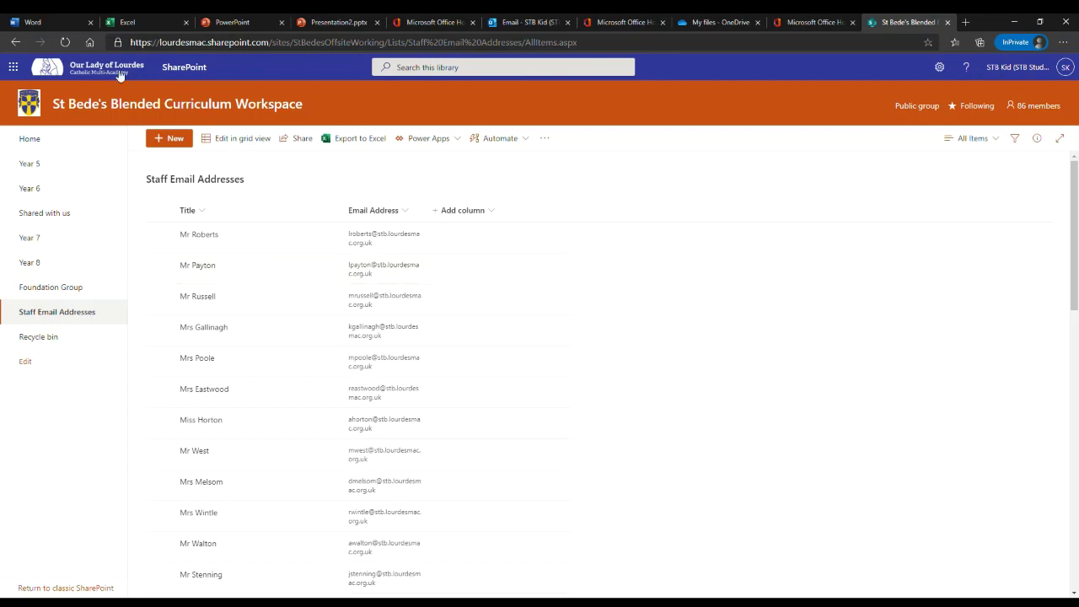
- Return to the Microsoft 365 home page via the app launcher and review the Install Office choices
click(14, 67)
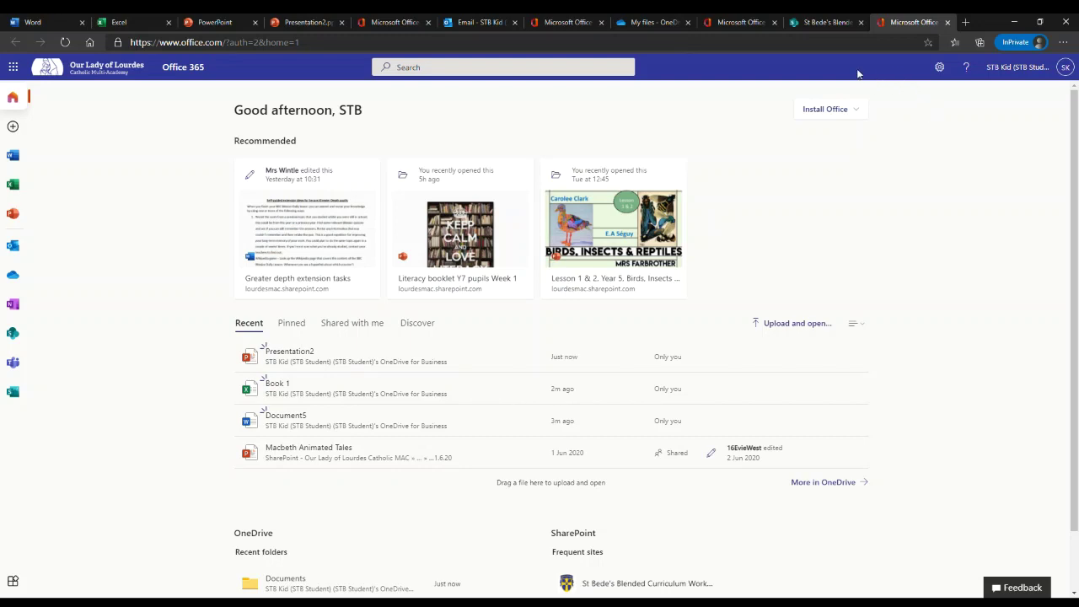
click(847, 112)
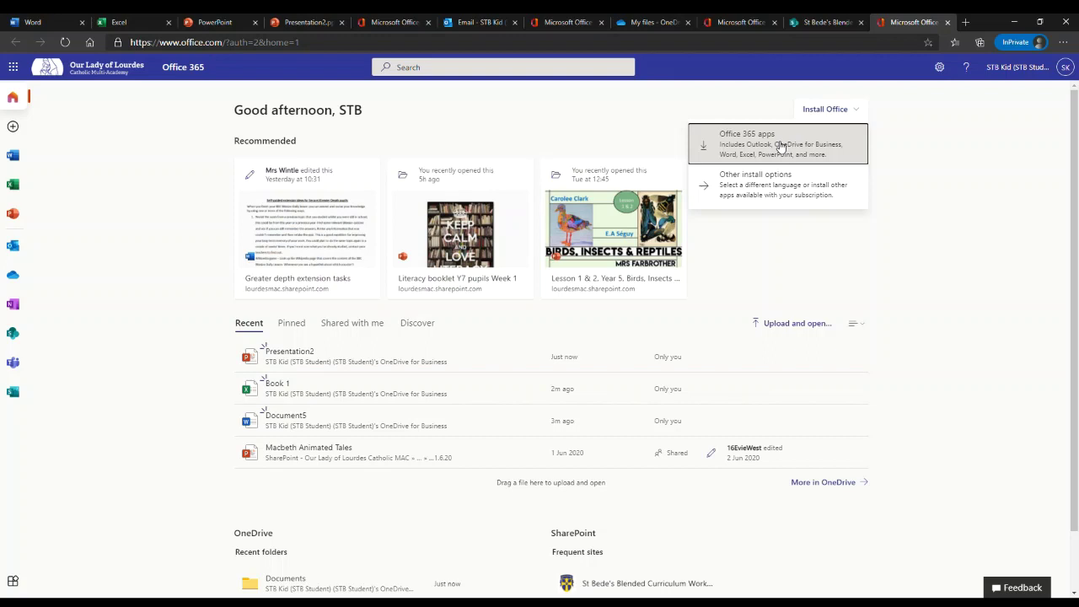
click(961, 120)
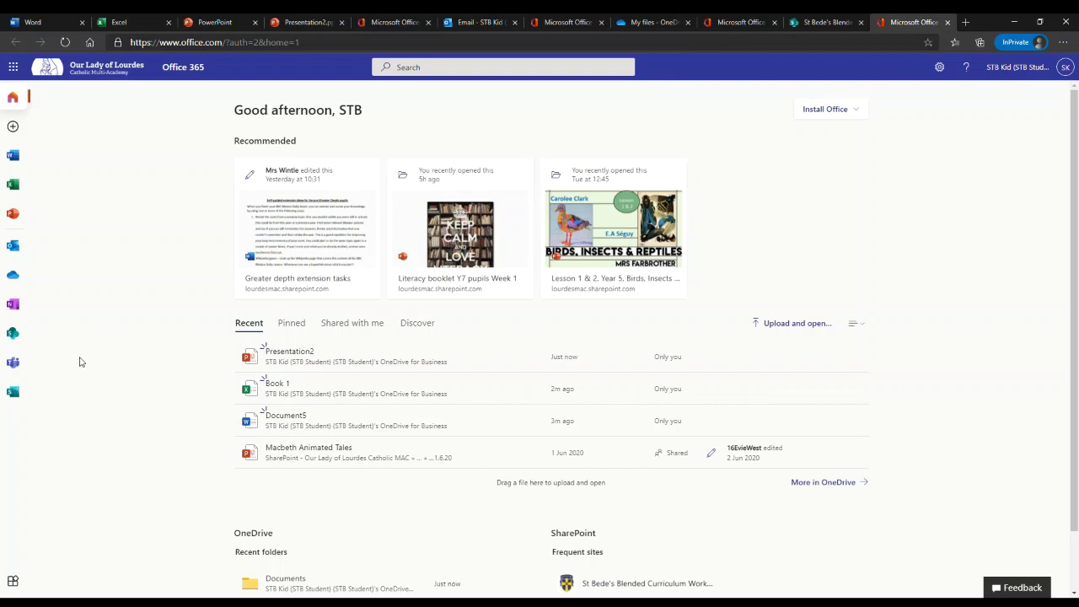
- Launch Teams from the Office rail and choose the web app instead of downloading
click(13, 364)
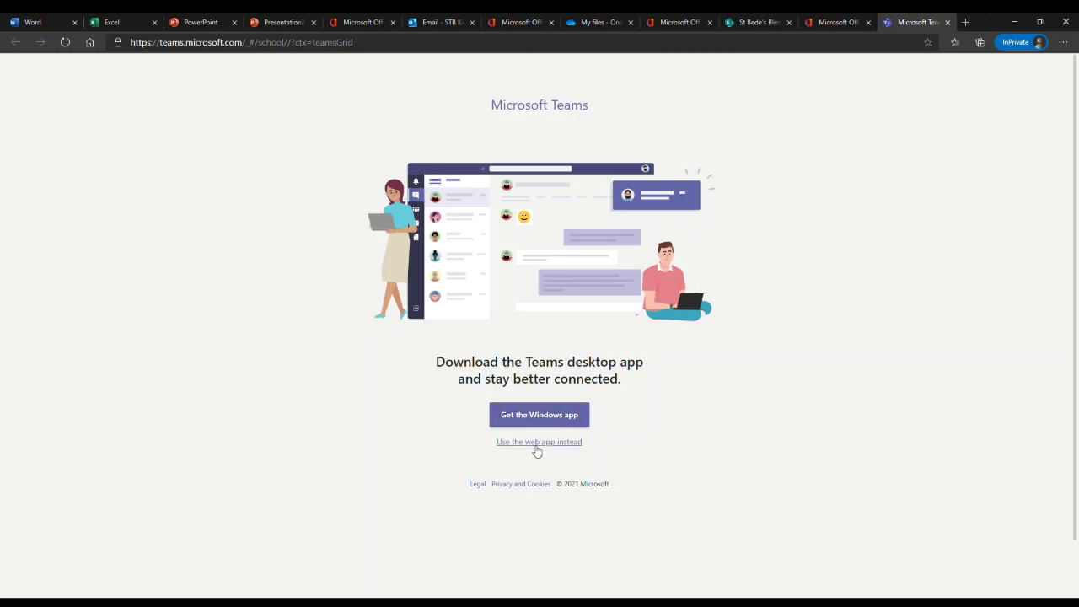
click(547, 452)
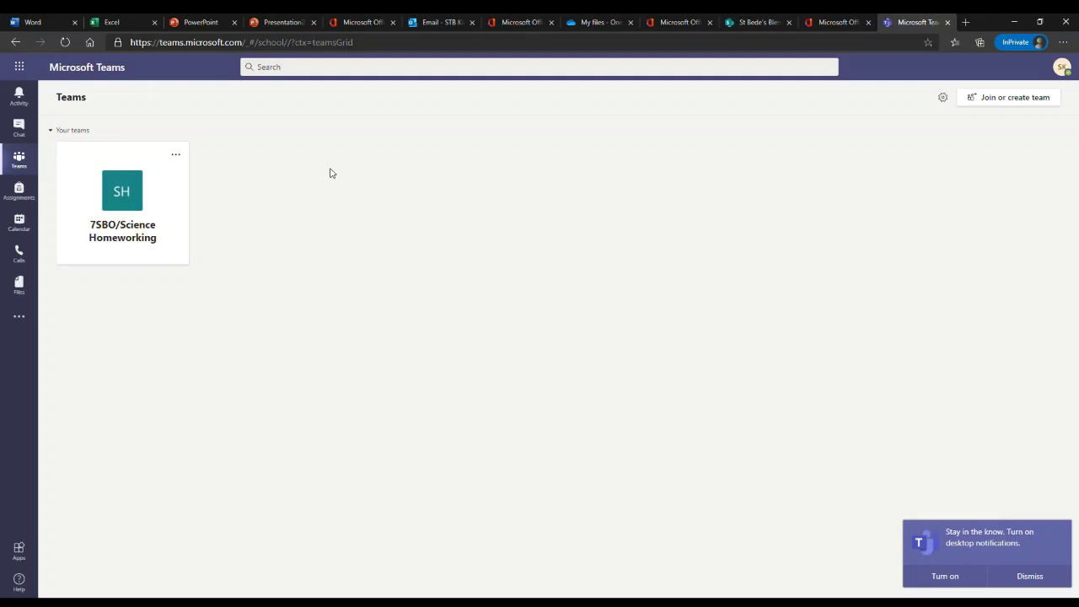
- Open the 7SBO/Science Homeworking General channel and look at its Files, then its Posts
click(127, 205)
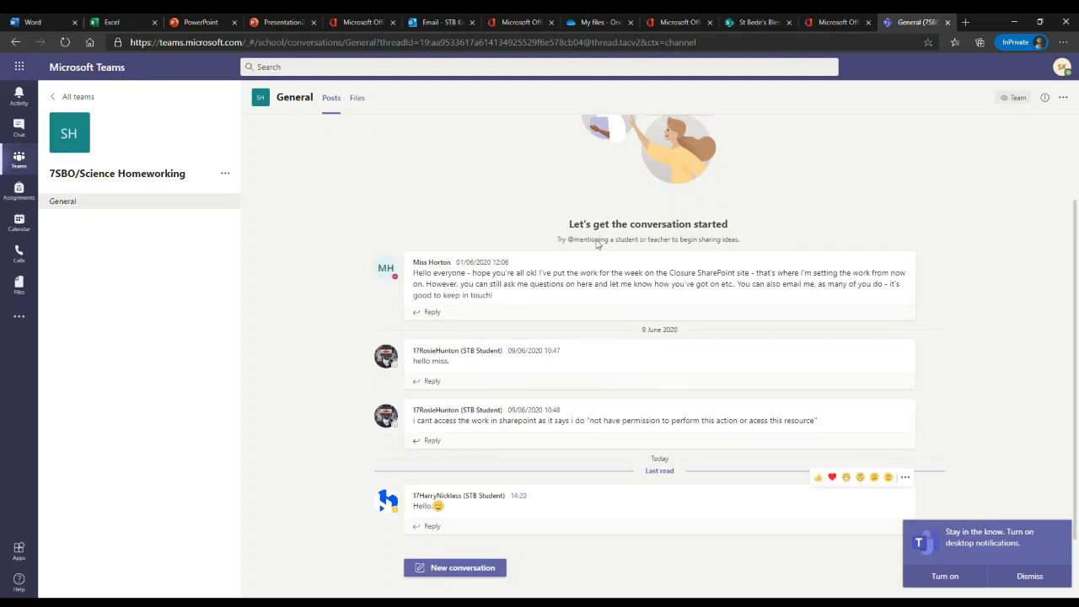
scroll(602, 253, up, 3)
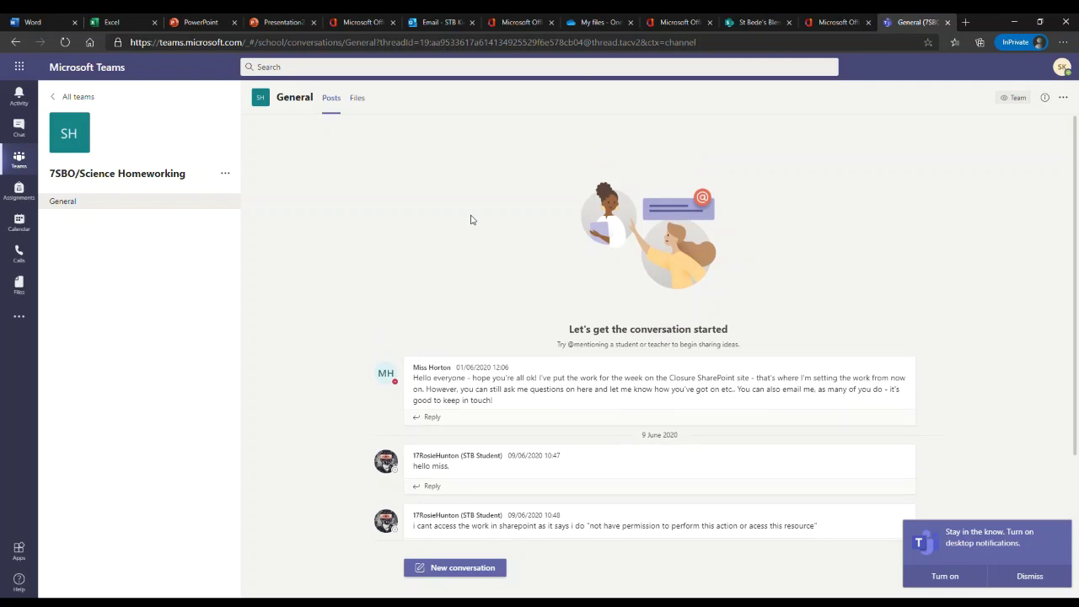
click(357, 98)
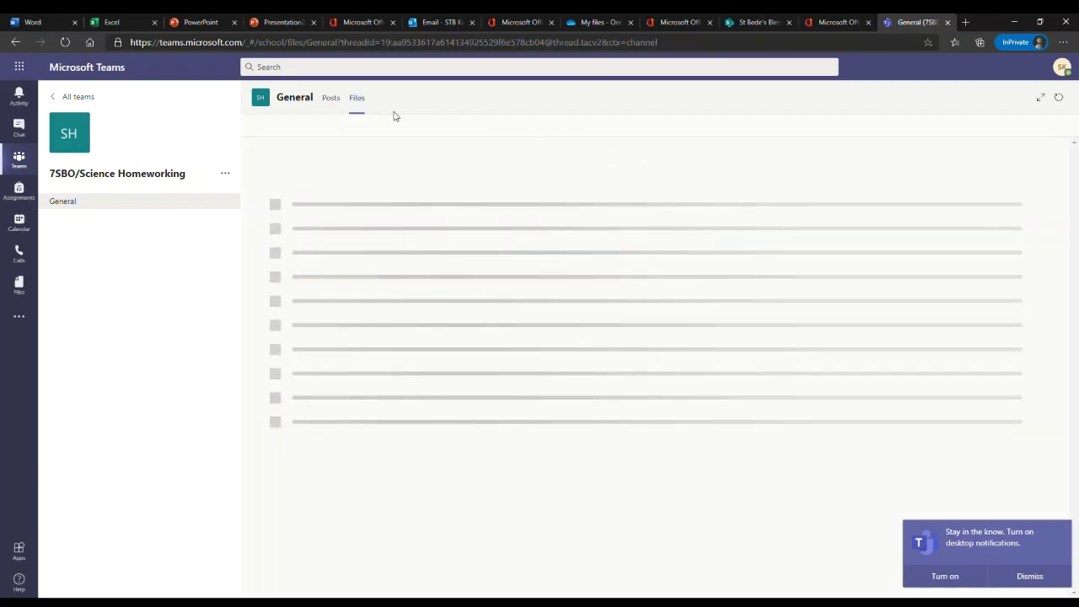
click(328, 99)
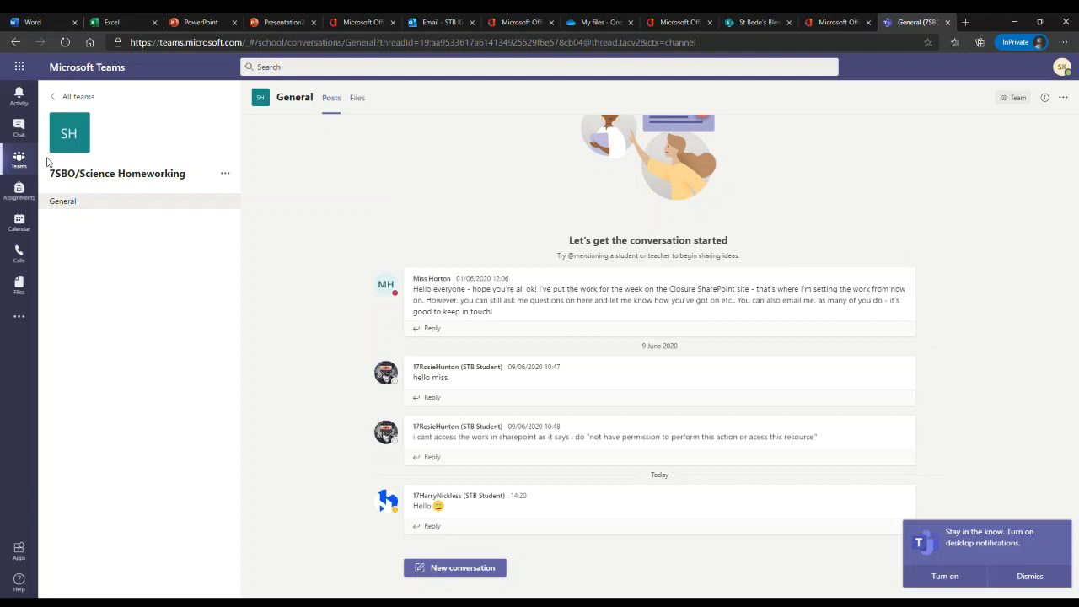
- View the Teams calendar for the working week of 4–8 January 2021
click(24, 223)
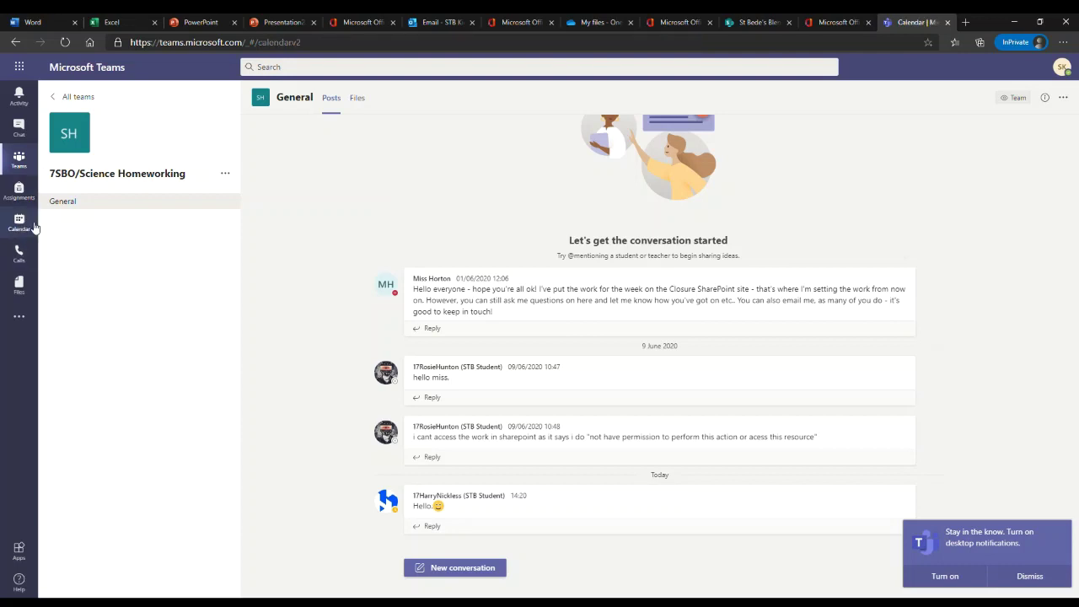
scroll(660, 354, up, 2)
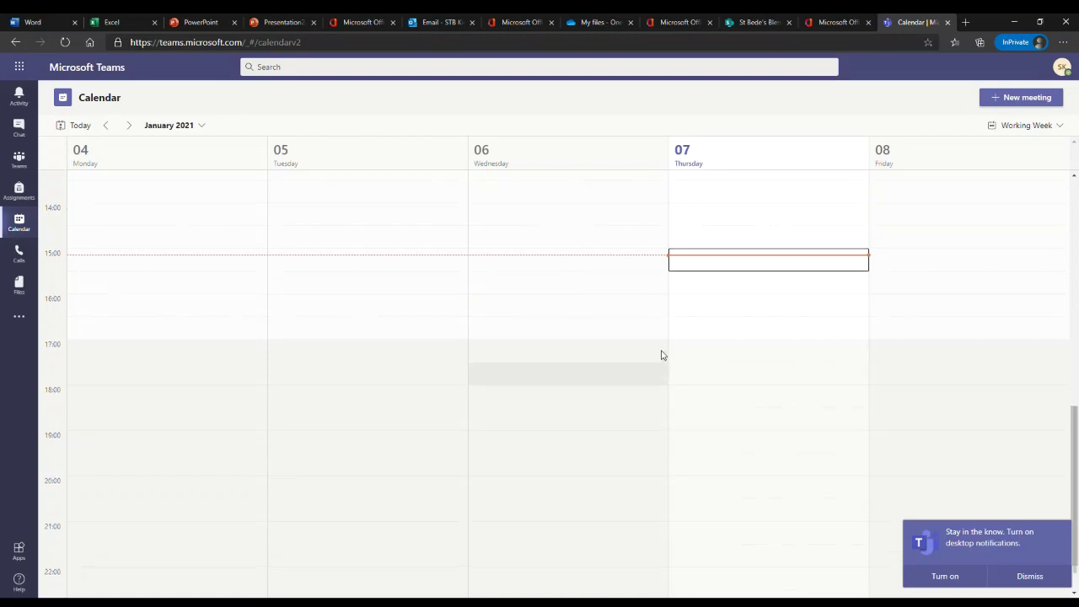
scroll(133, 244, up, 1)
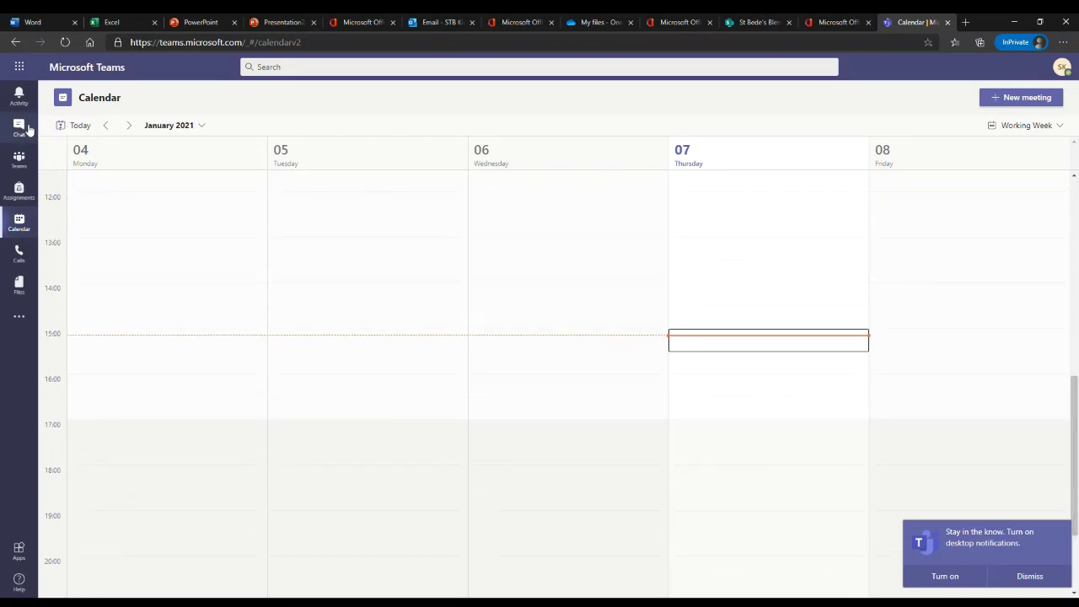
click(17, 69)
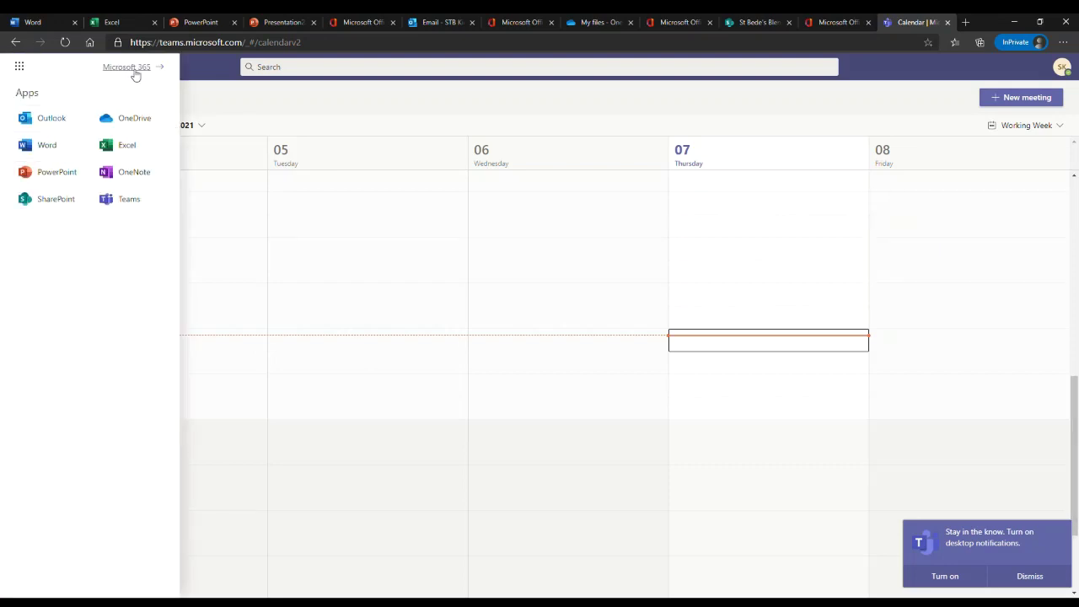
- Follow the 'Microsoft 365 →' link back to the Office home page with the recent files
click(132, 68)
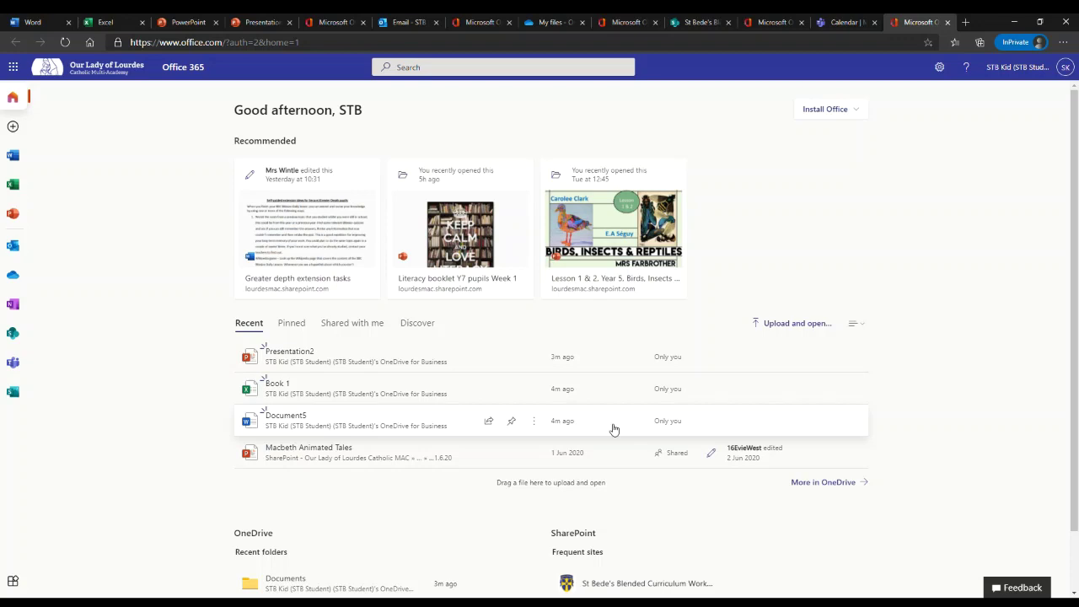